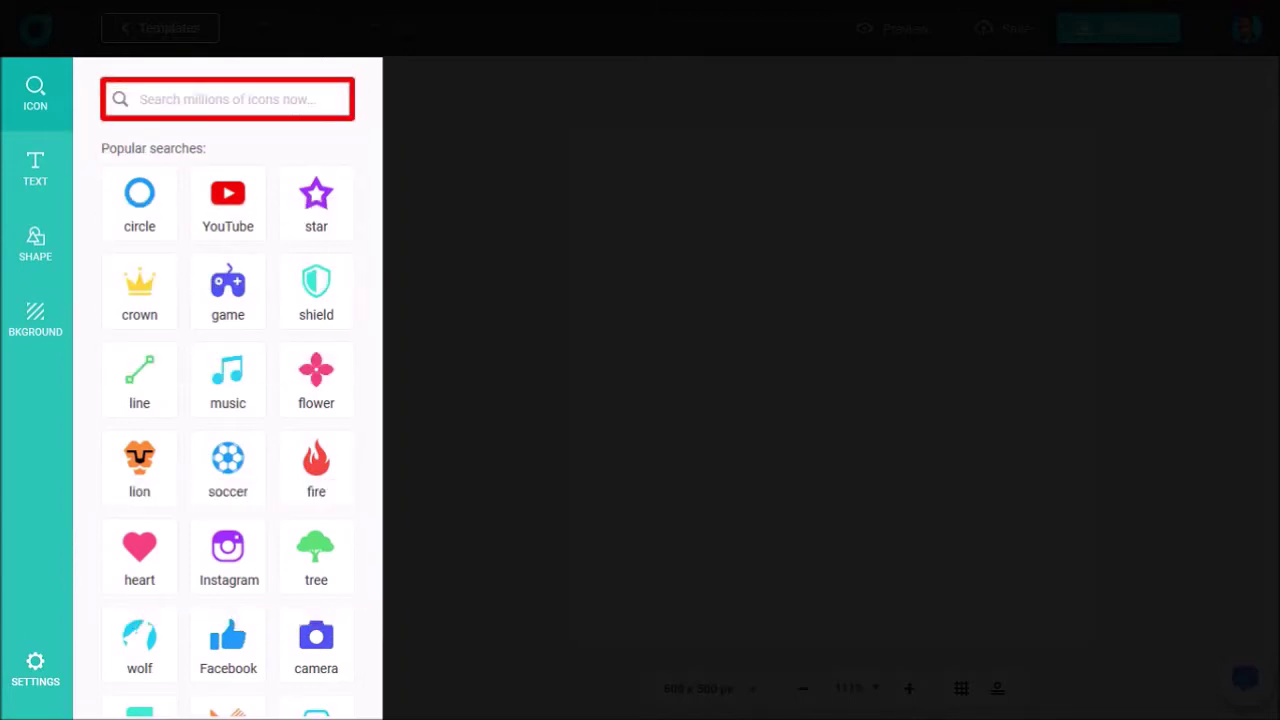
Search icons for 'online' and add the monitor-with-cursor icon to the canvas
text(online)
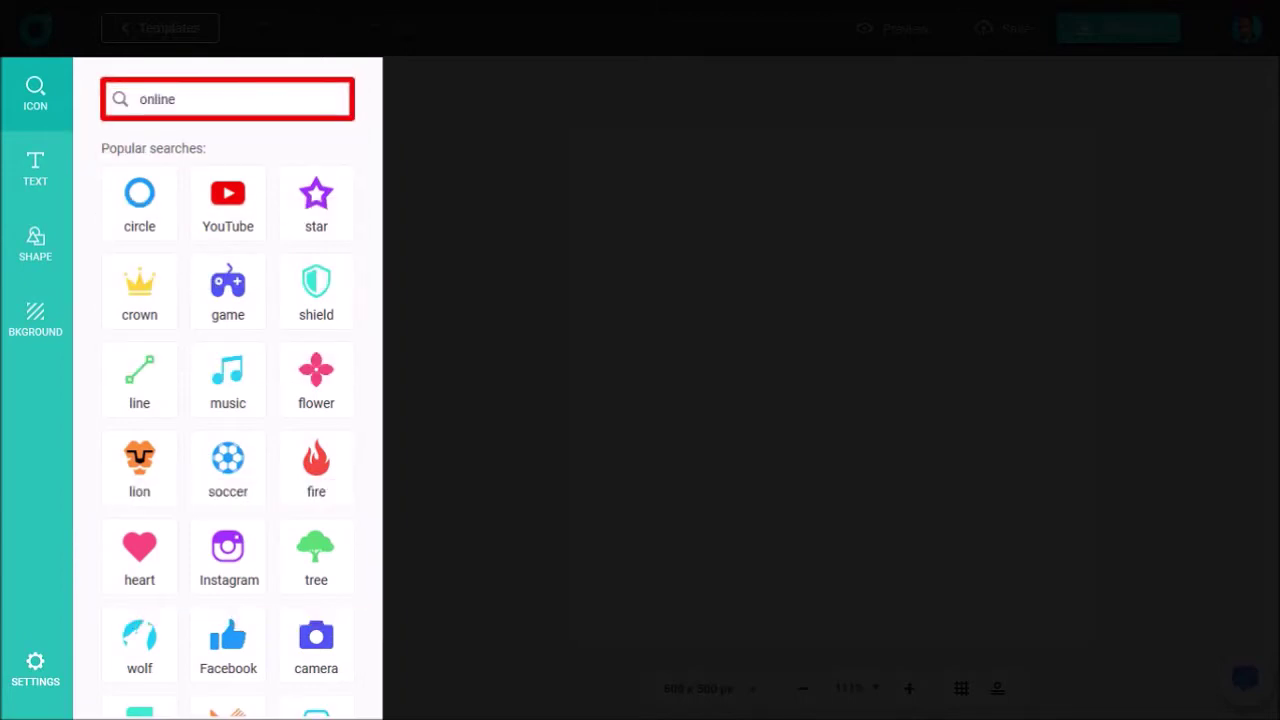
key(Return)
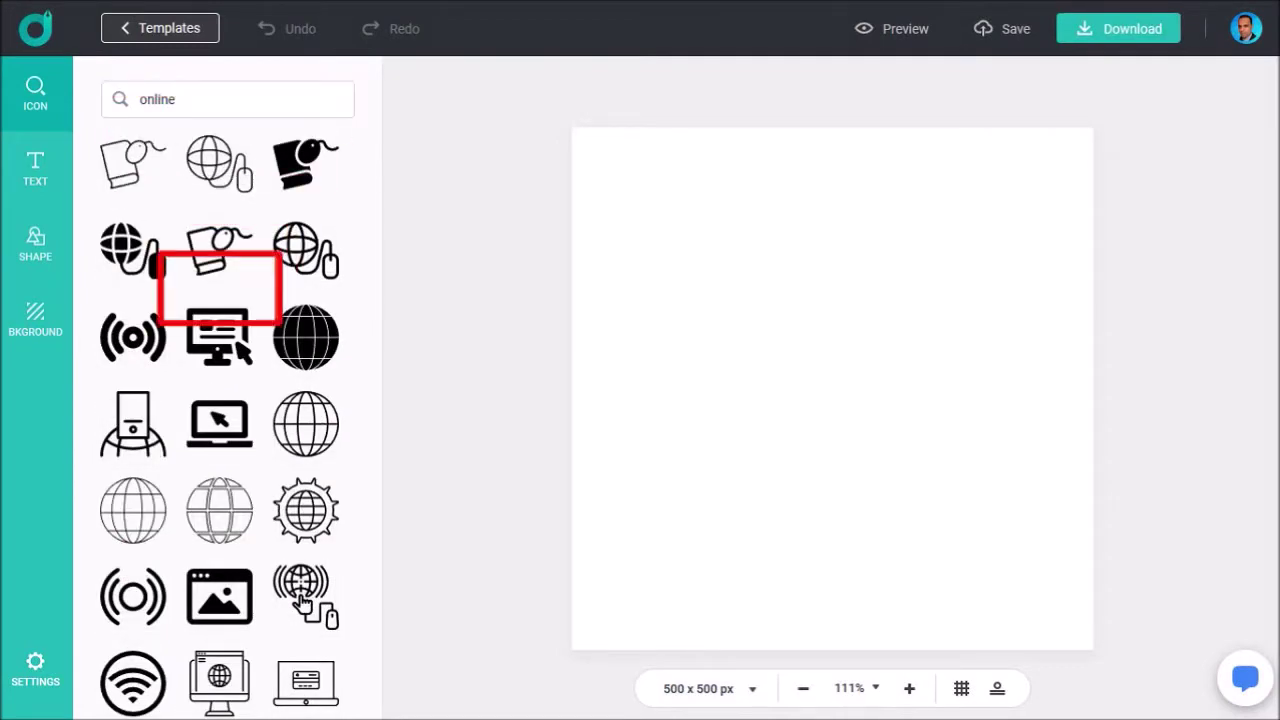
click(219, 337)
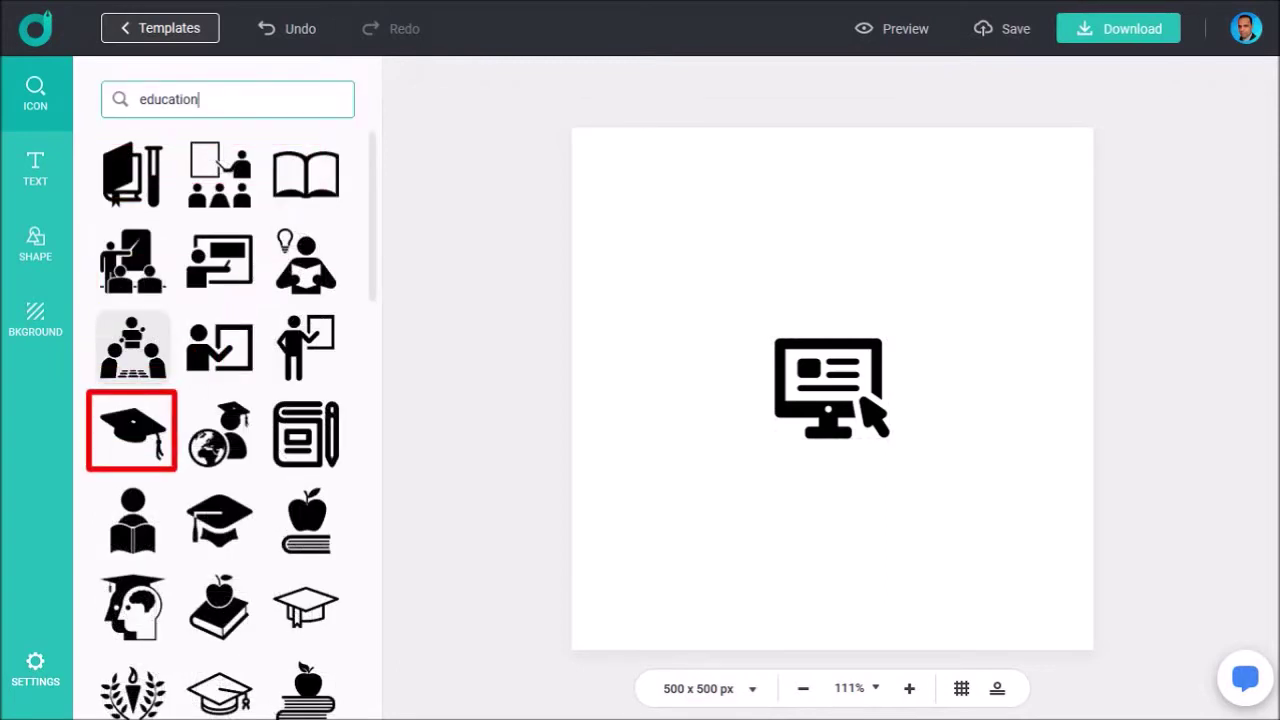
Add a graduation cap icon, enlarge the monitor, and set the cap on its top-right corner
click(131, 430)
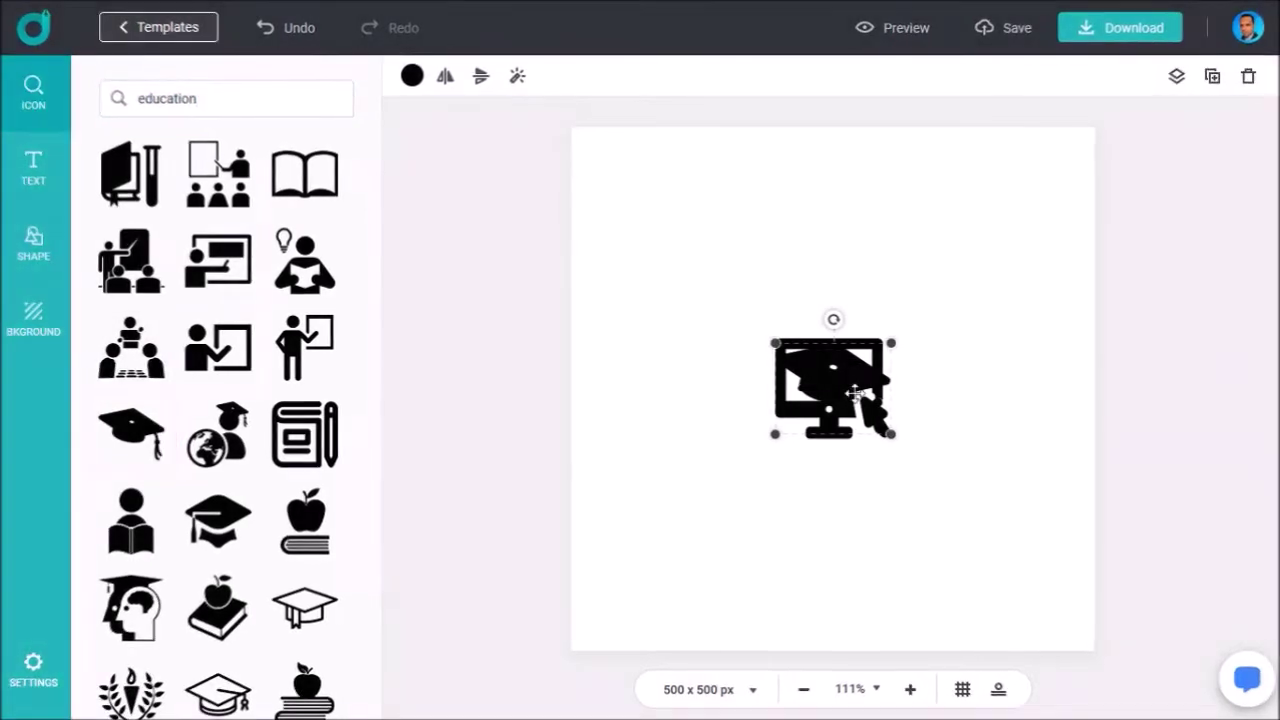
drag(832, 380, 900, 282)
click(880, 425)
drag(893, 440, 929, 457)
drag(849, 440, 826, 420)
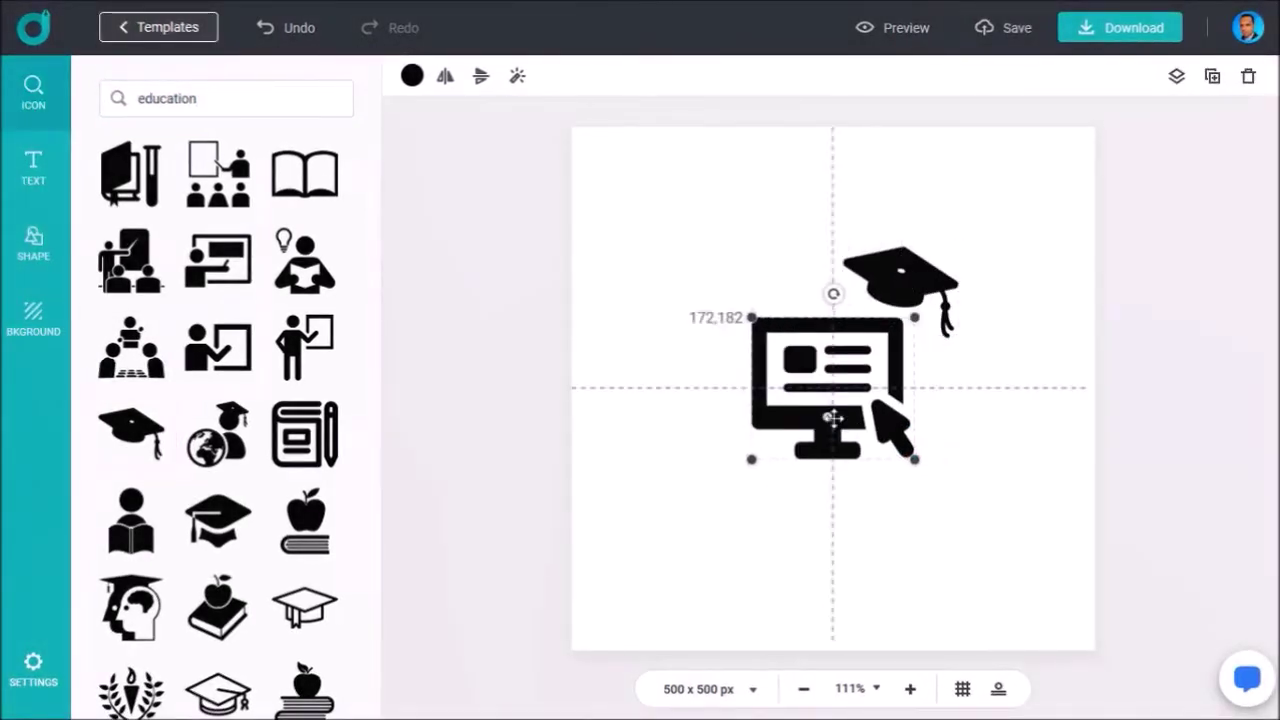
drag(928, 284, 918, 313)
click(1000, 451)
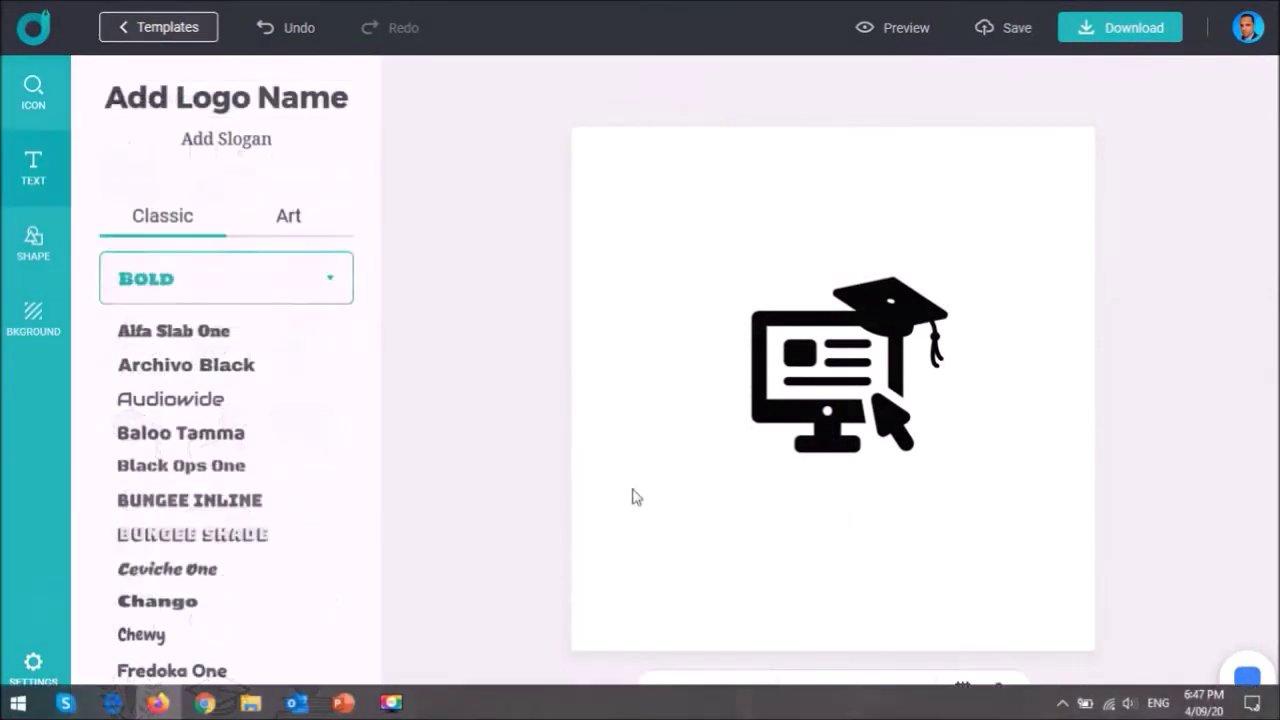
Add logo name and slogan boxes below the icon, titling it 'HOW-TO TUTORIALS'
click(286, 112)
drag(710, 370, 702, 473)
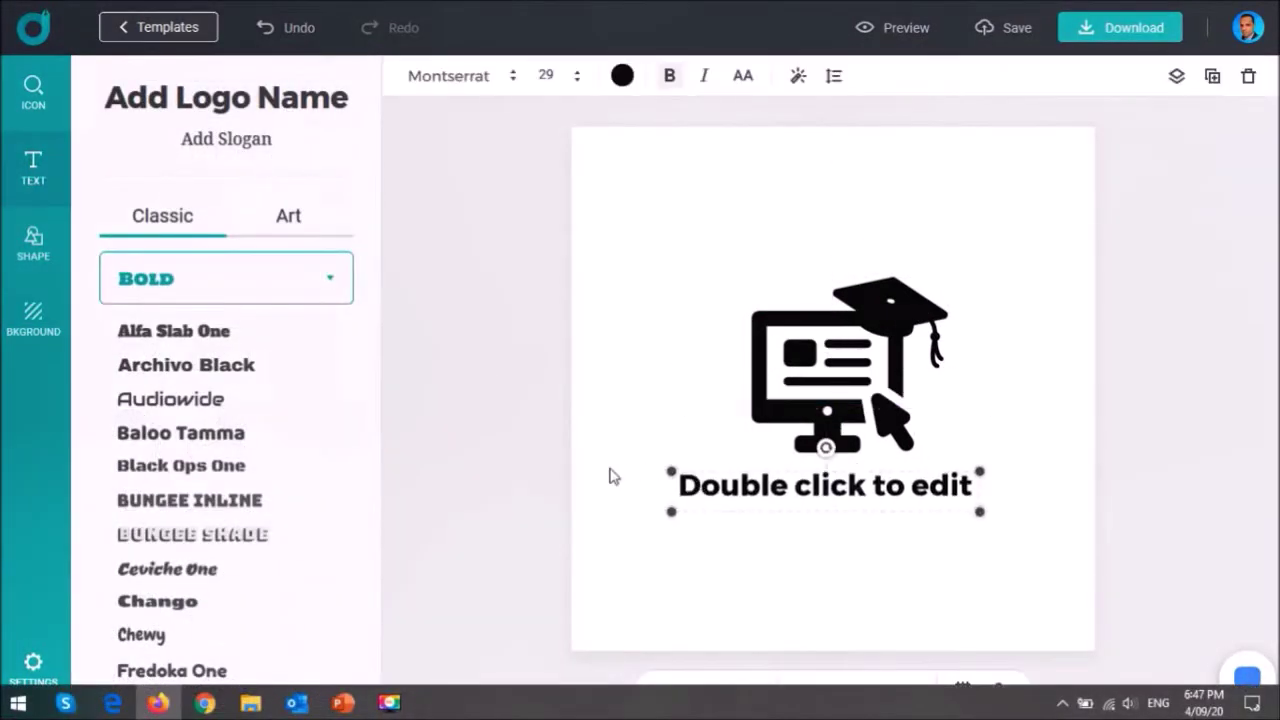
click(226, 139)
drag(800, 372, 790, 484)
double_click(790, 484)
text(HOW-TO TUTORIALS)
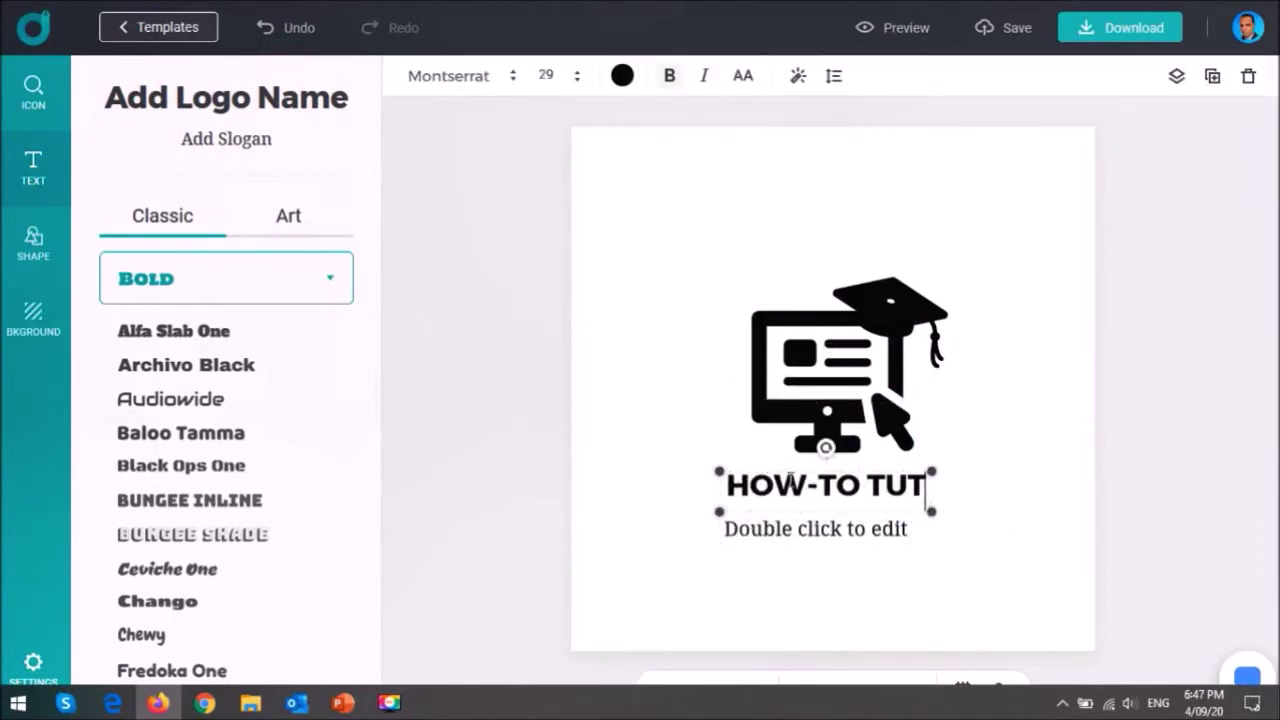
Set the slogan font to Wallpoet and its text to 'NEVER STOP LEARNING'
double_click(763, 525)
click(460, 75)
scroll(620, 300, down, 10)
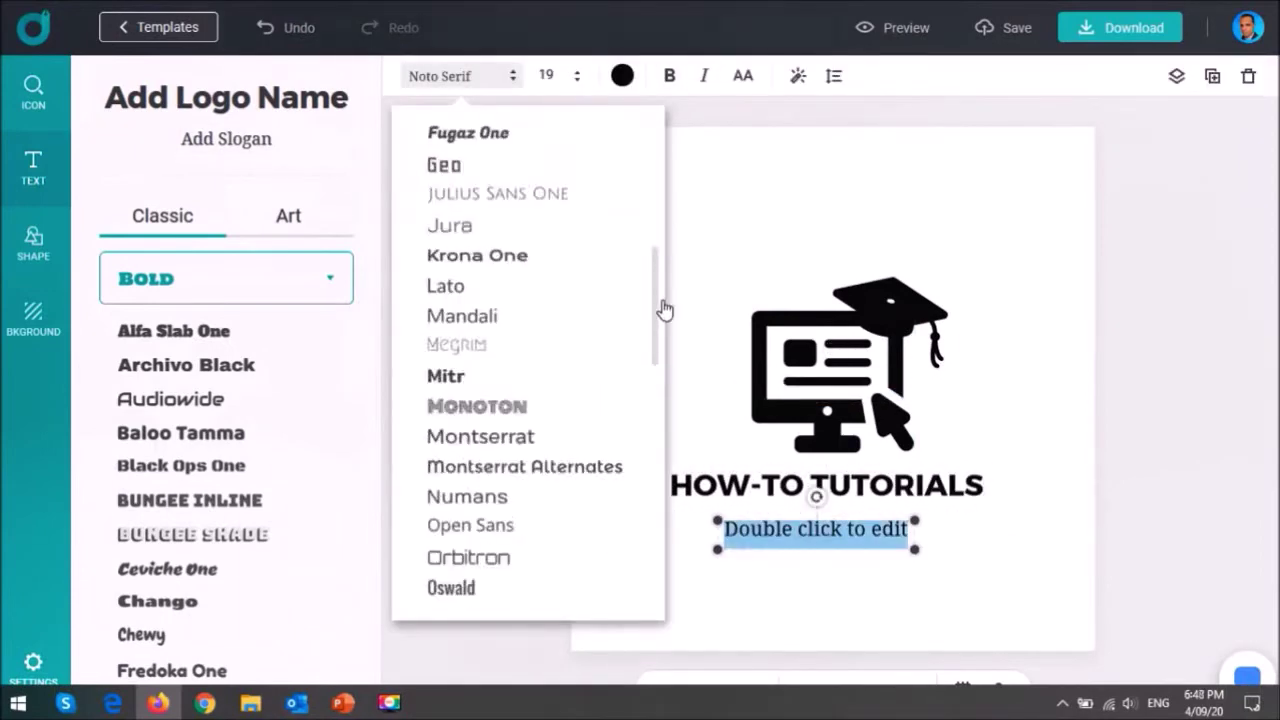
click(510, 482)
text(NEVER STOP LEARNING)
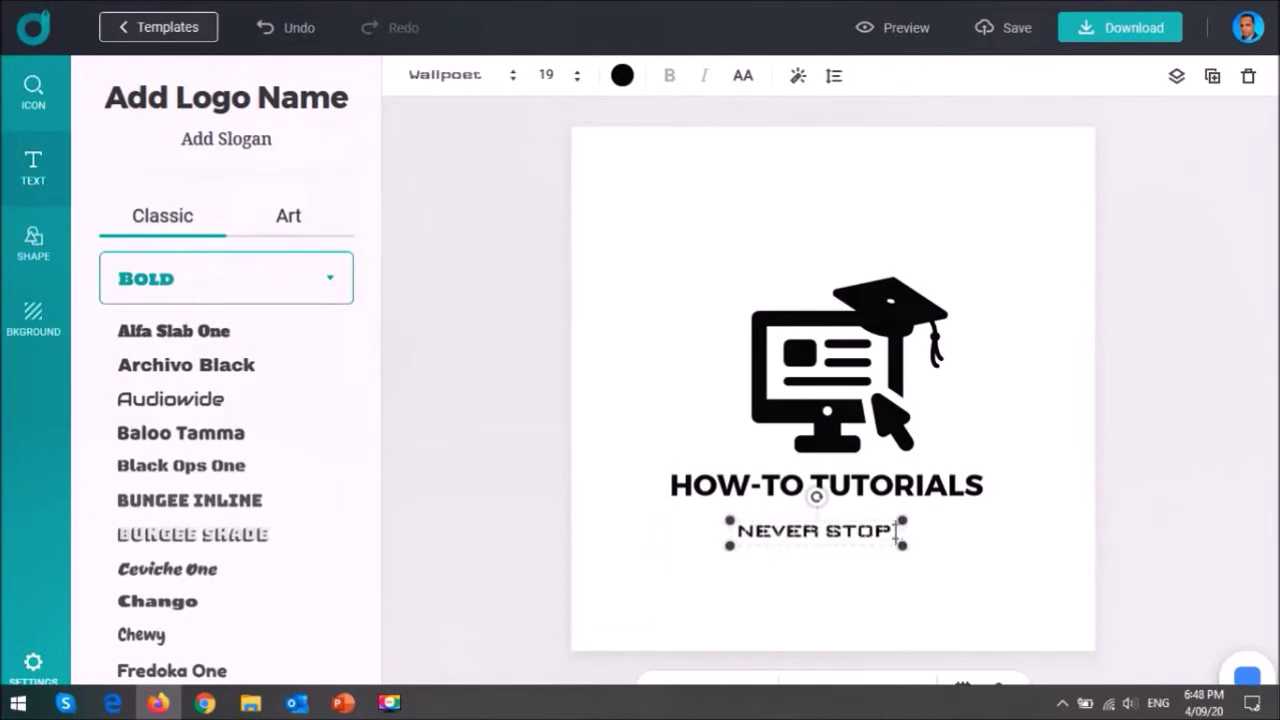
click(874, 552)
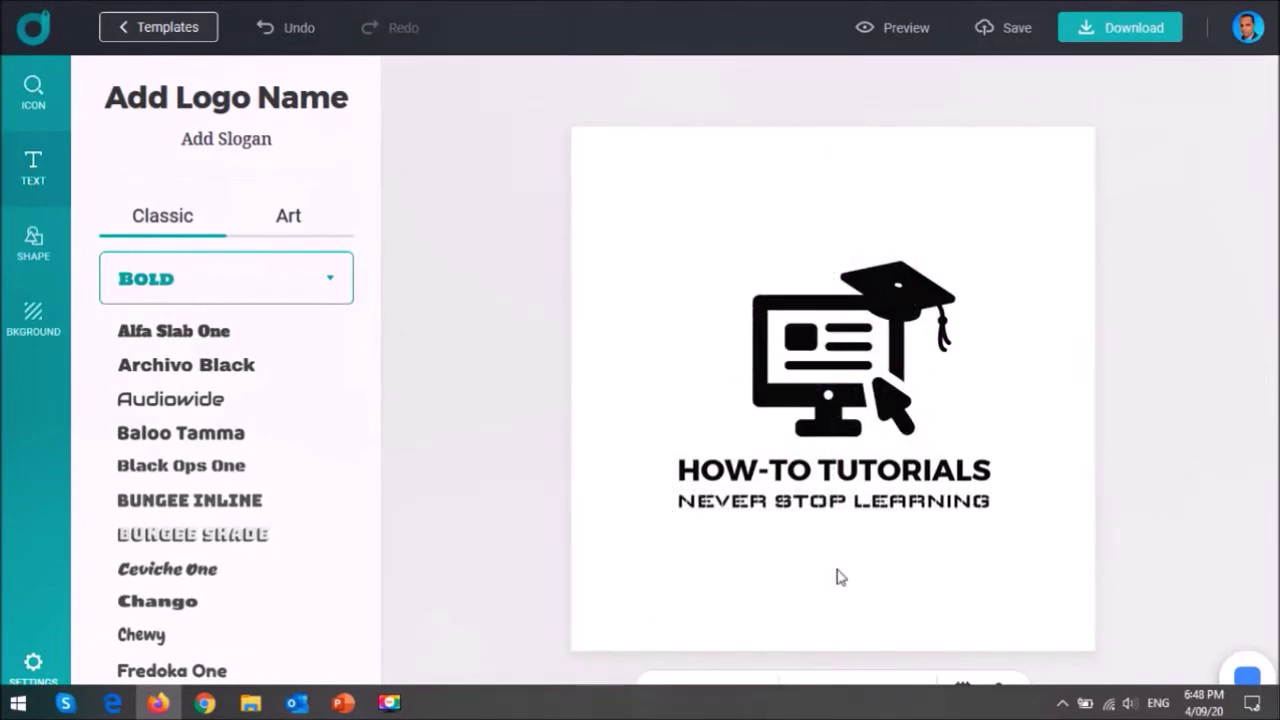
Colour the graduation cap near-black with custom colour 1F1818
click(895, 290)
click(412, 75)
click(420, 163)
click(491, 290)
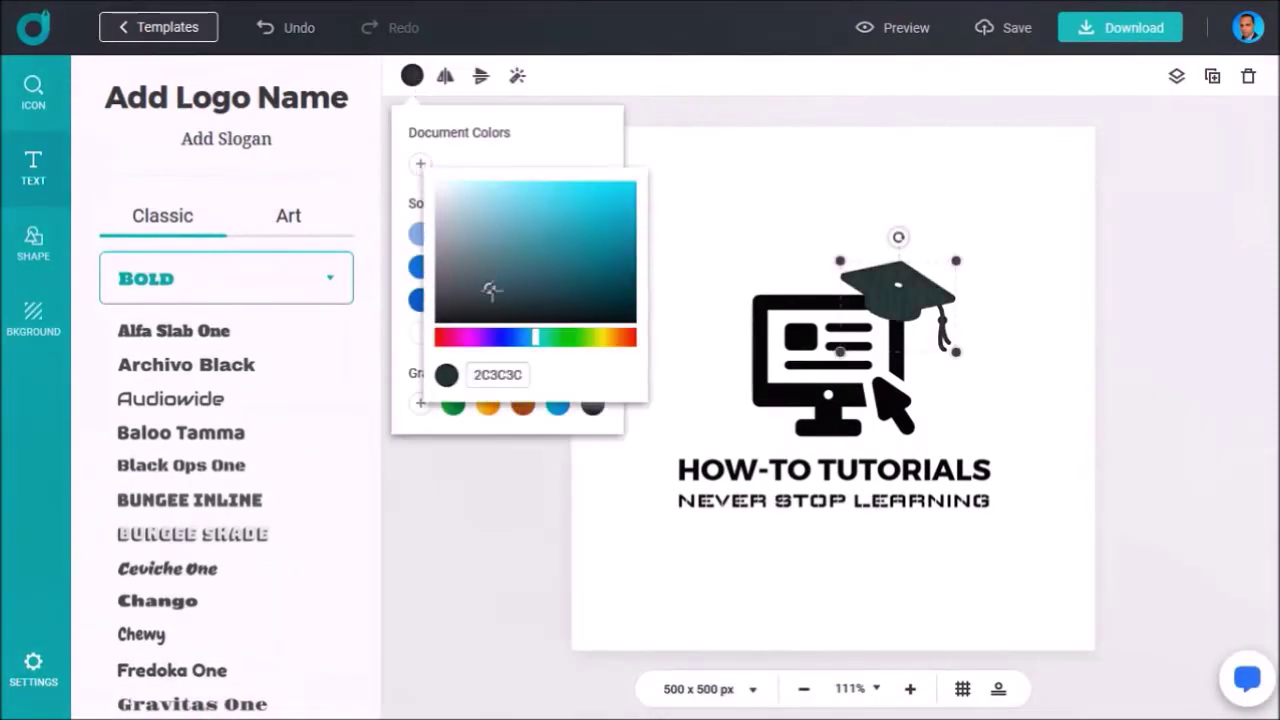
drag(491, 290, 511, 306)
Review the colour choices for the HOW-TO TUTORIALS heading and the slogan
click(720, 470)
click(622, 75)
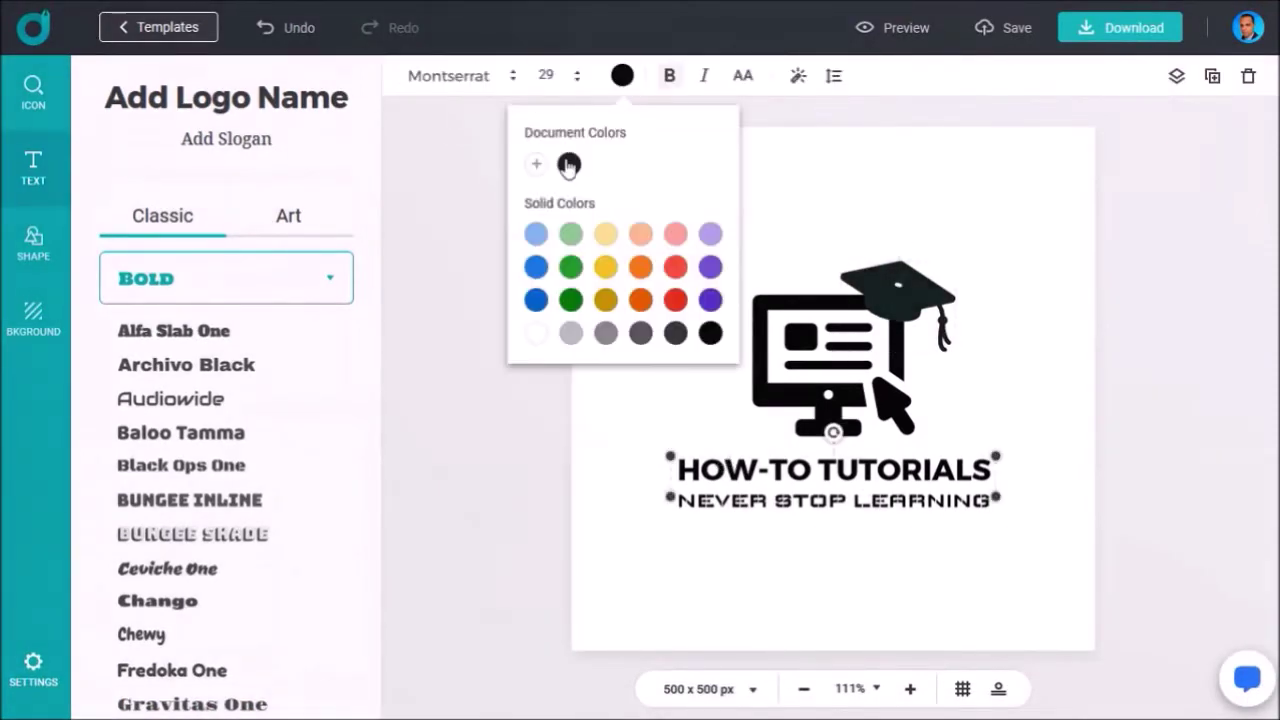
click(568, 165)
click(743, 503)
click(622, 75)
Give the monitor icon a green gradient shifted toward dark blue-green
click(780, 380)
click(412, 75)
click(455, 405)
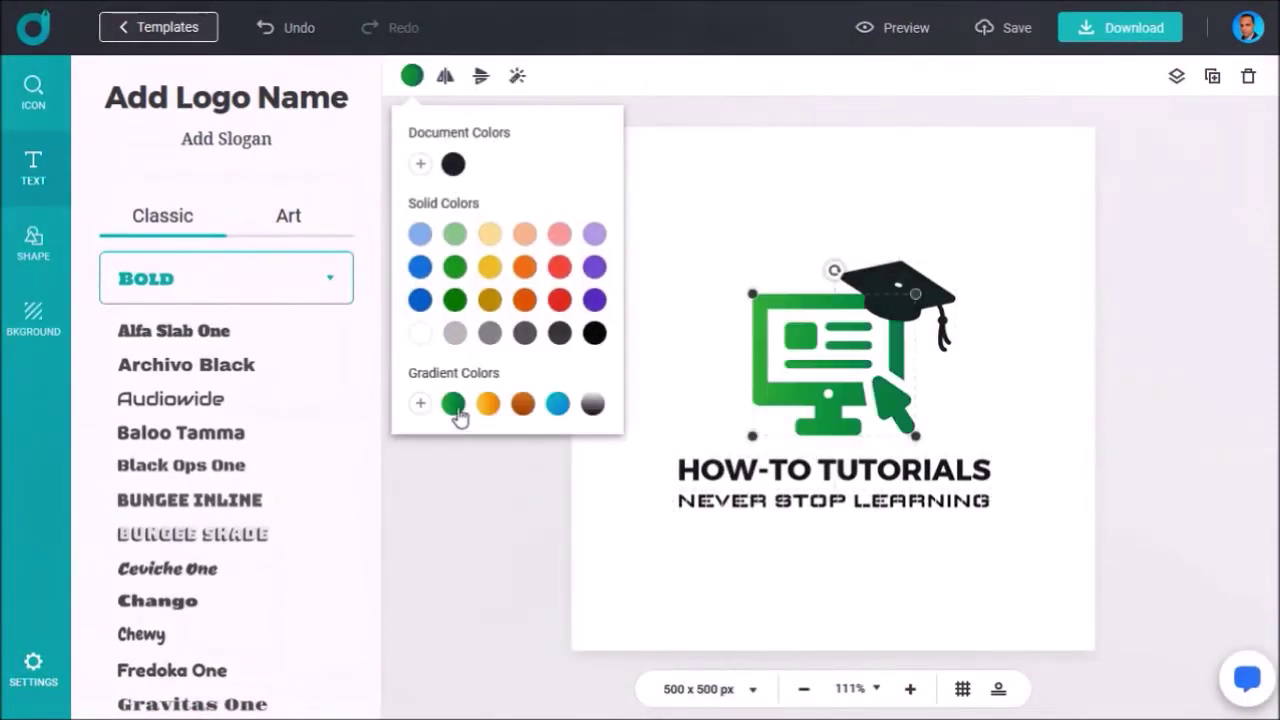
click(455, 405)
drag(580, 200, 646, 229)
click(589, 269)
click(667, 580)
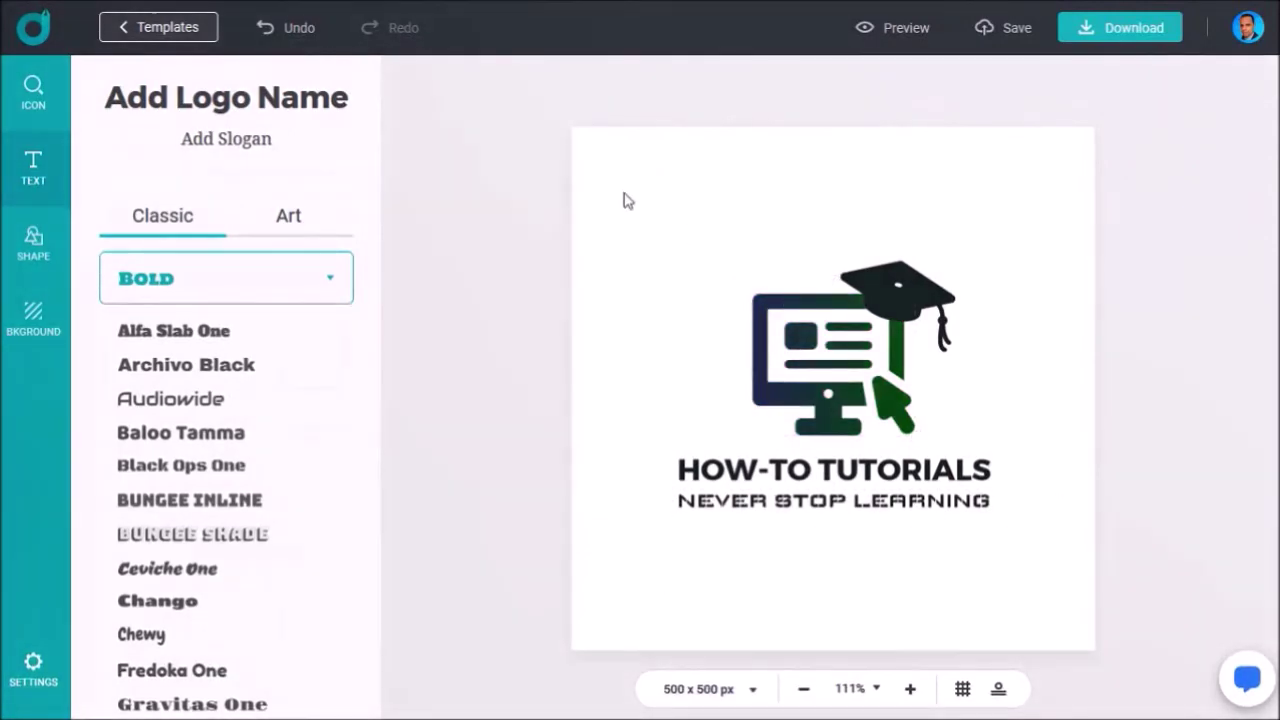
Select the whole logo, enlarge it and move it to the canvas centre
drag(623, 200, 1068, 597)
drag(994, 516, 1049, 557)
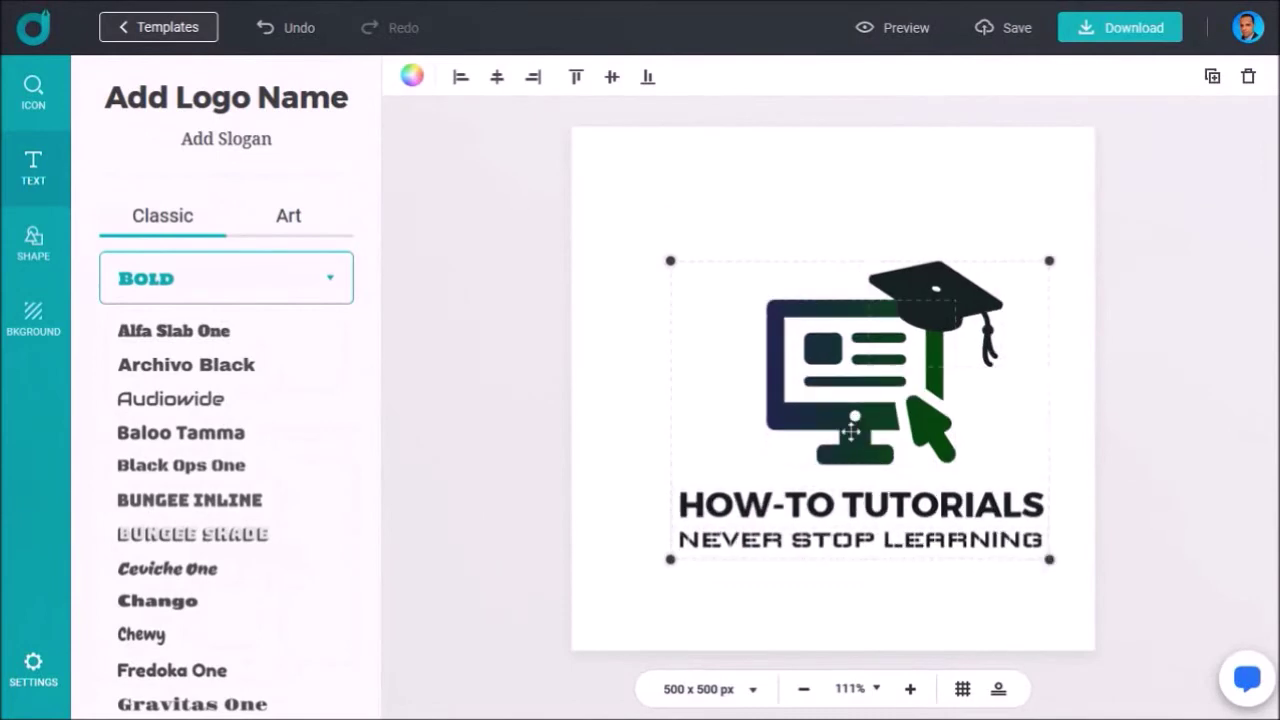
drag(848, 431, 821, 393)
click(631, 594)
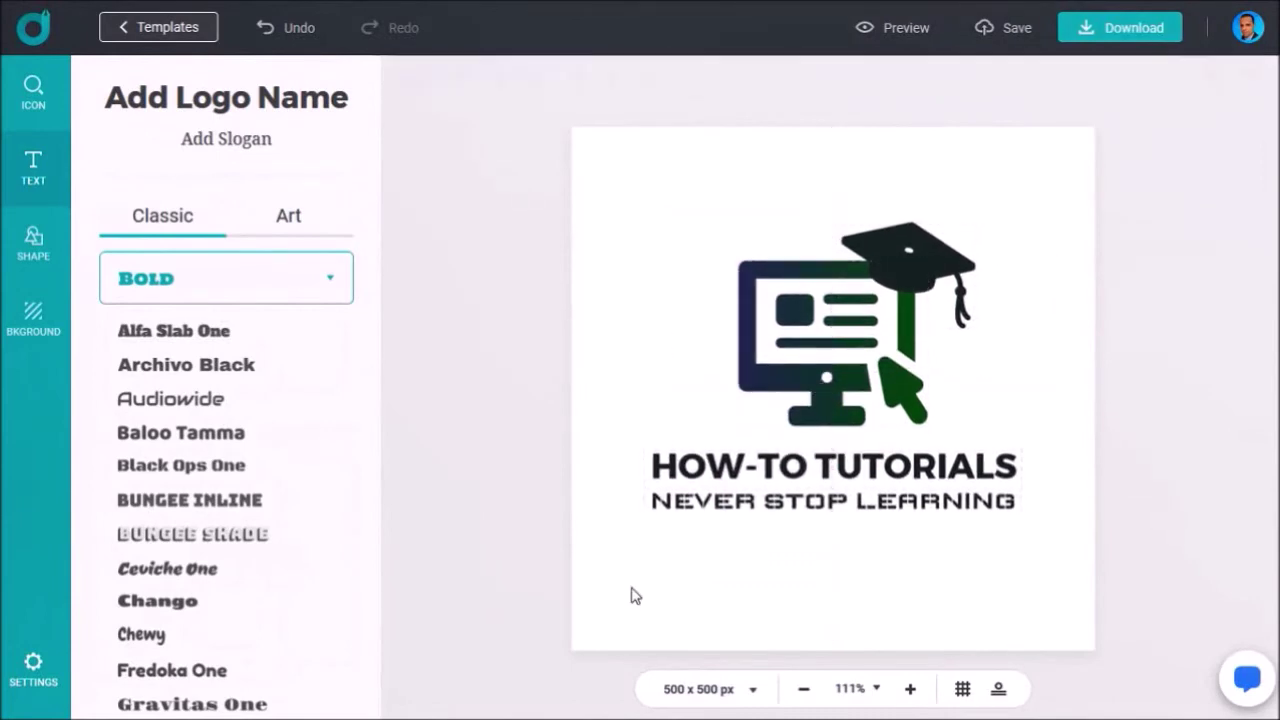
click(35, 320)
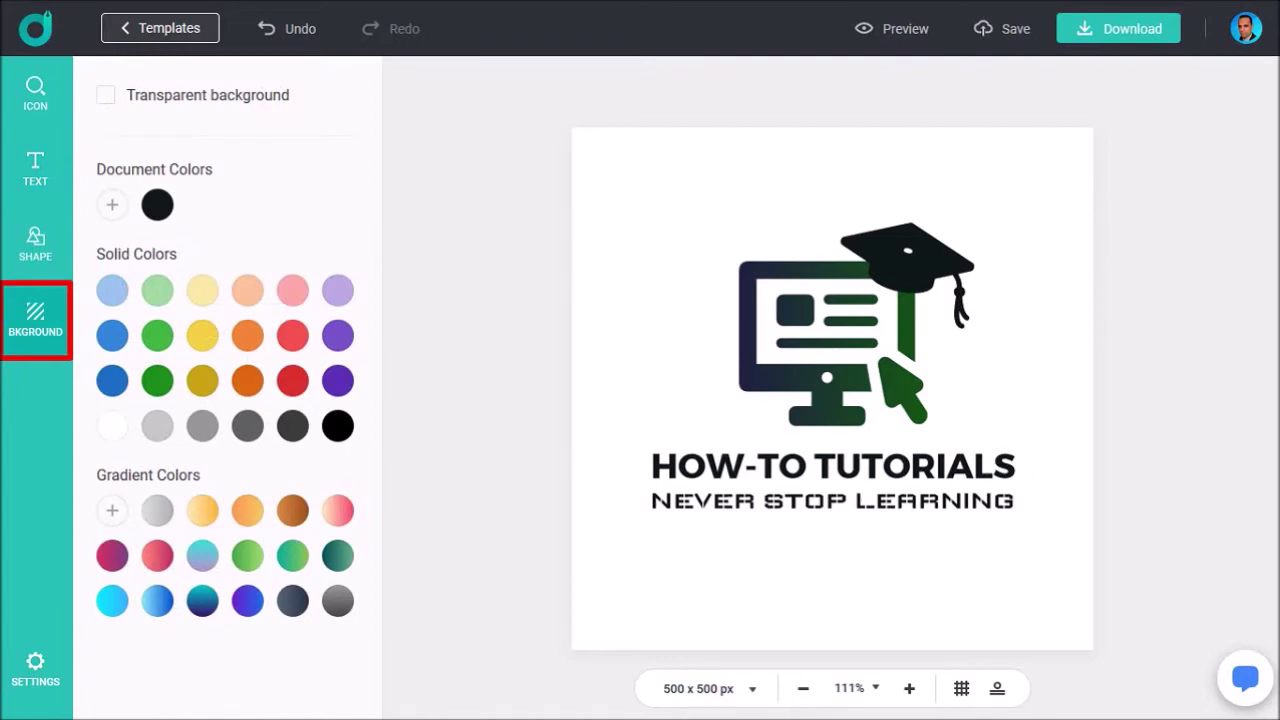
Tick Transparent background for the logo
click(105, 95)
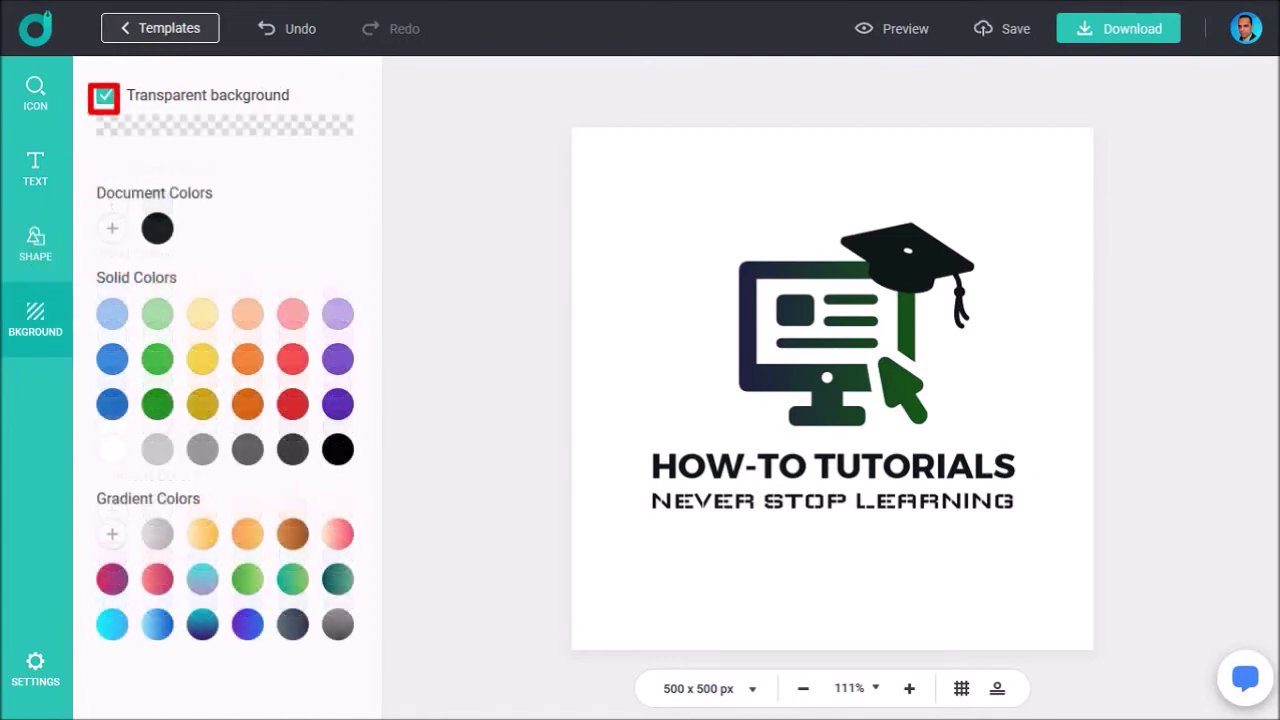